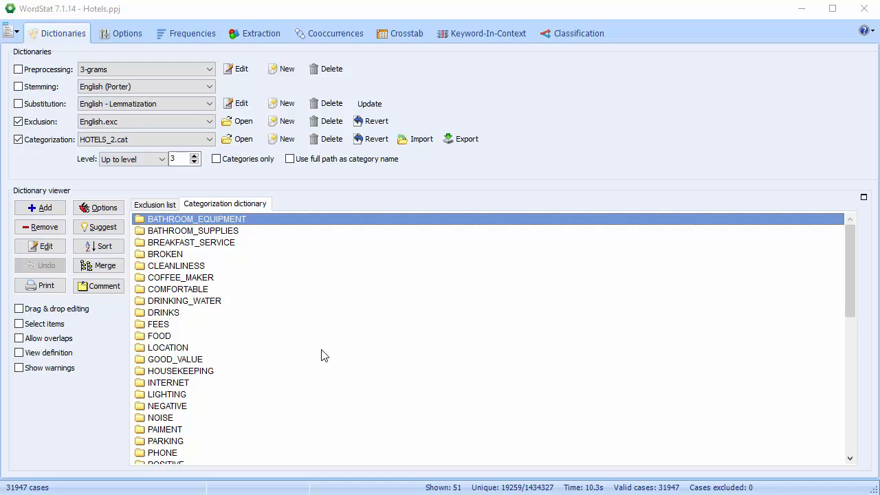
- View the frequency tables for the included words and the leftover words, then return to the included words
left_click(194, 35)
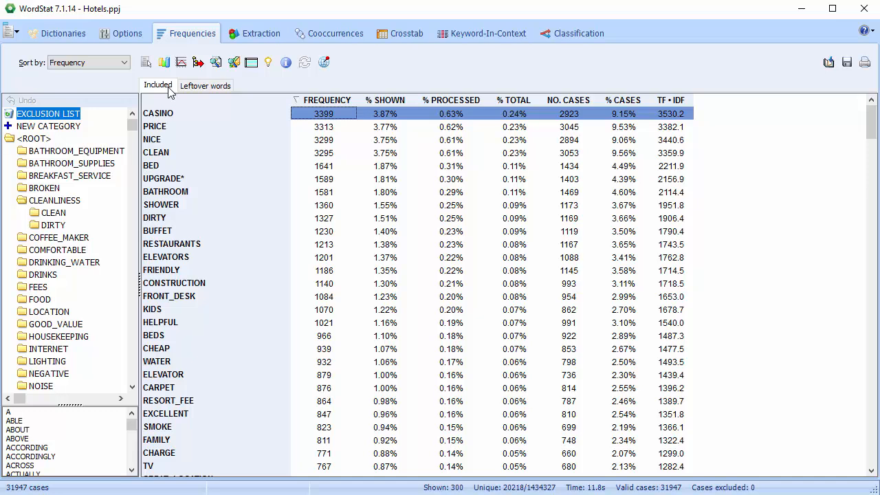
left_click(199, 88)
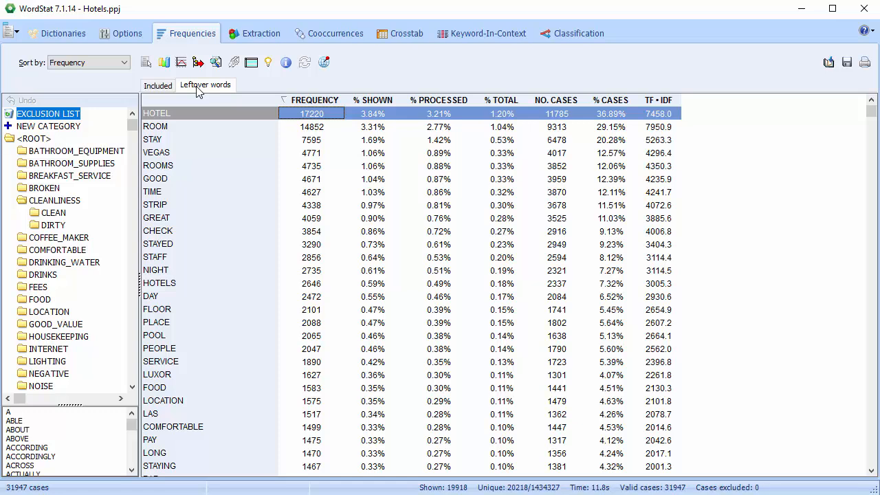
left_click(160, 88)
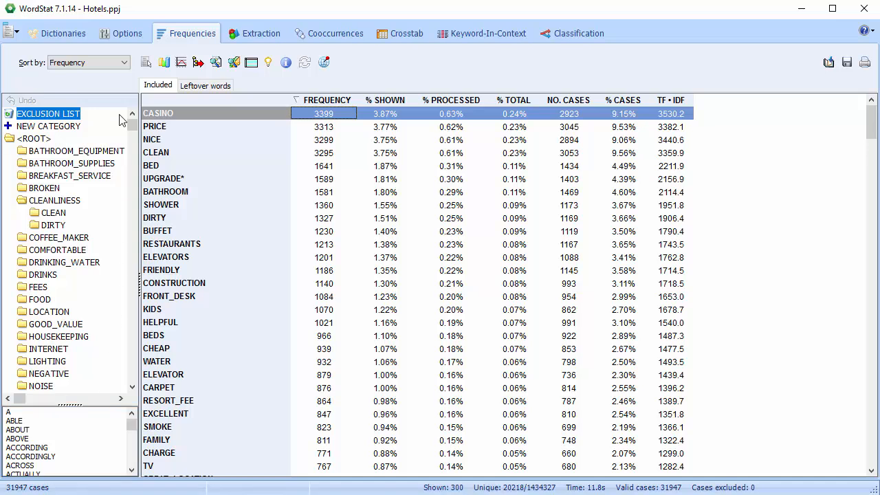
- Sort the included words by keyword and then back by frequency
left_click(126, 64)
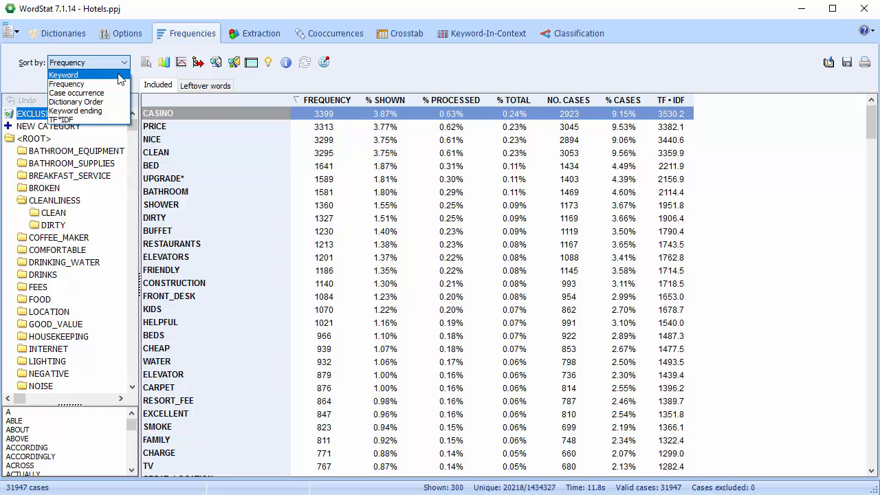
left_click(121, 74)
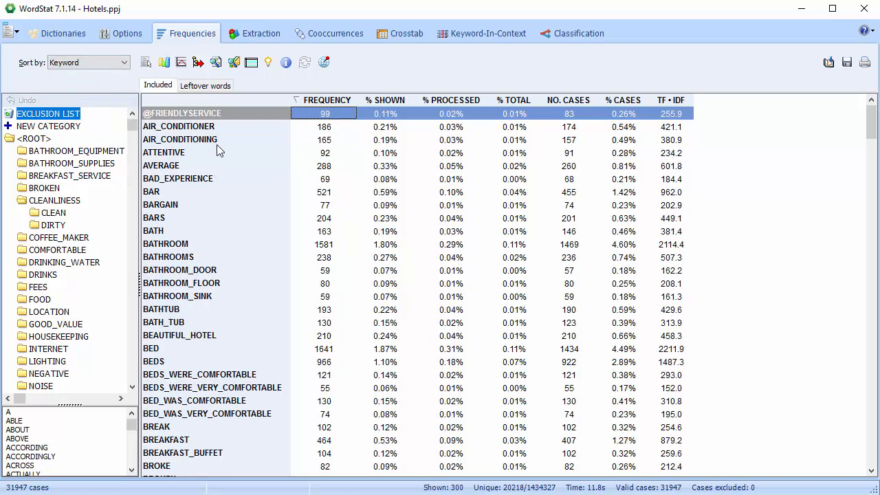
left_click(123, 63)
left_click(95, 83)
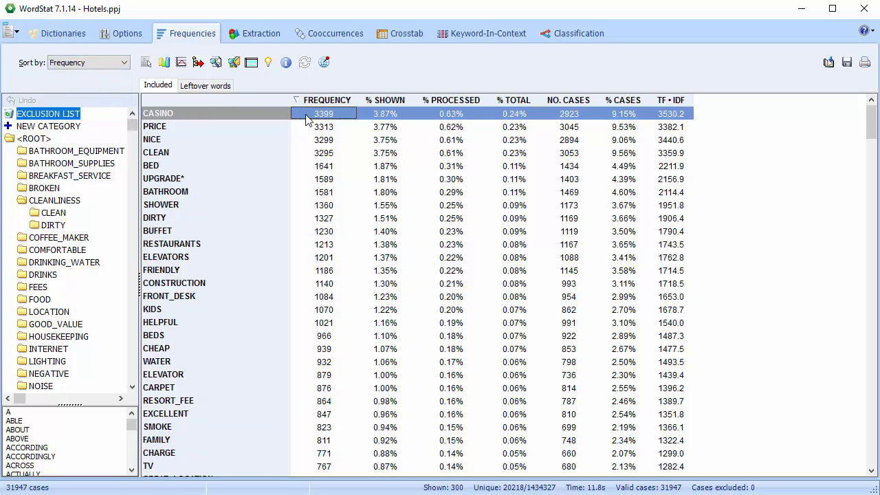
- Sort the included words by case occurrence and then by dictionary order
left_click(123, 66)
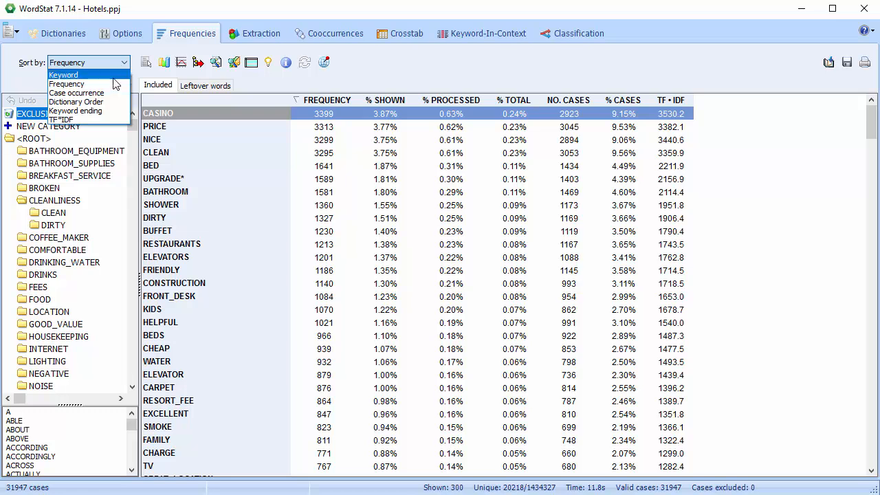
left_click(77, 93)
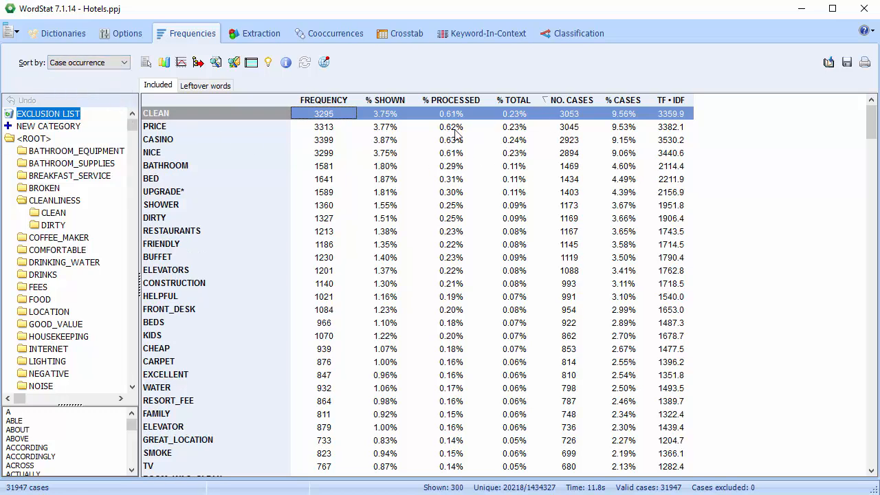
left_click(124, 64)
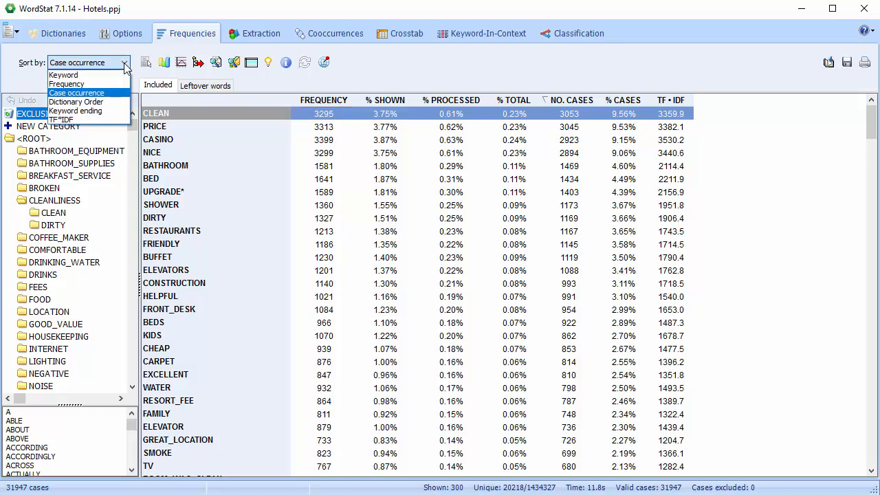
left_click(103, 102)
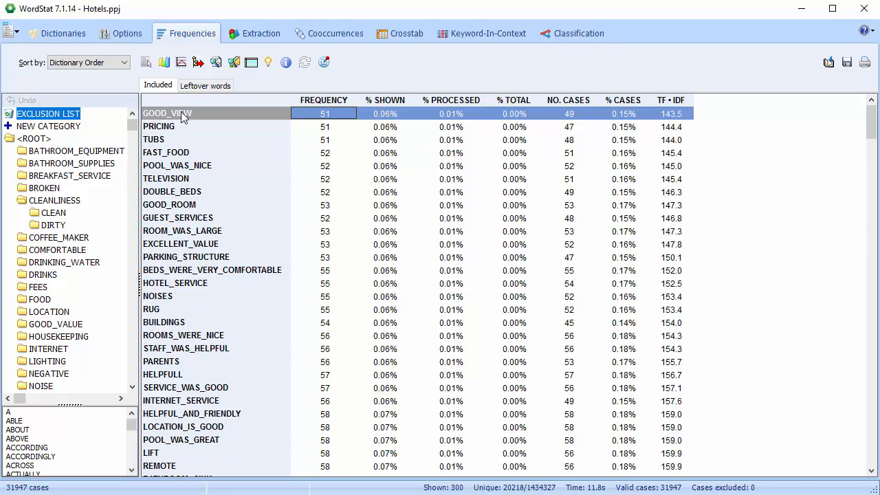
- Sort the included words by keyword ending and then by TF*IDF
left_click(125, 64)
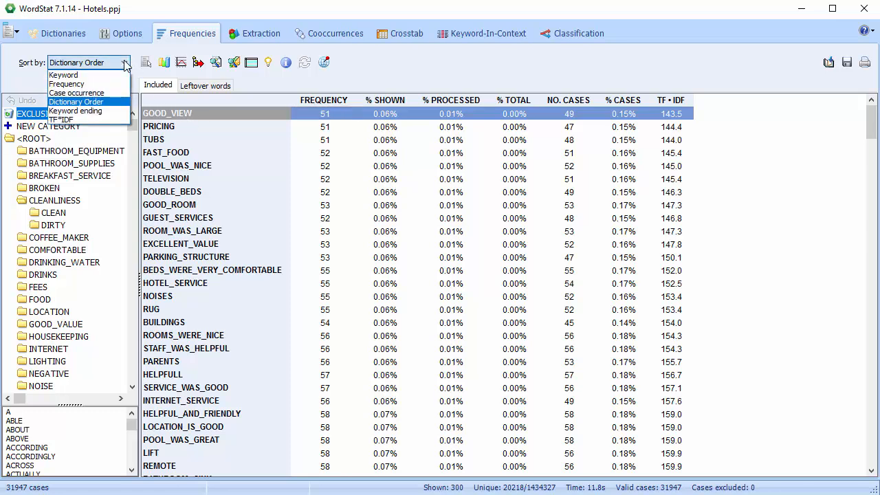
left_click(114, 111)
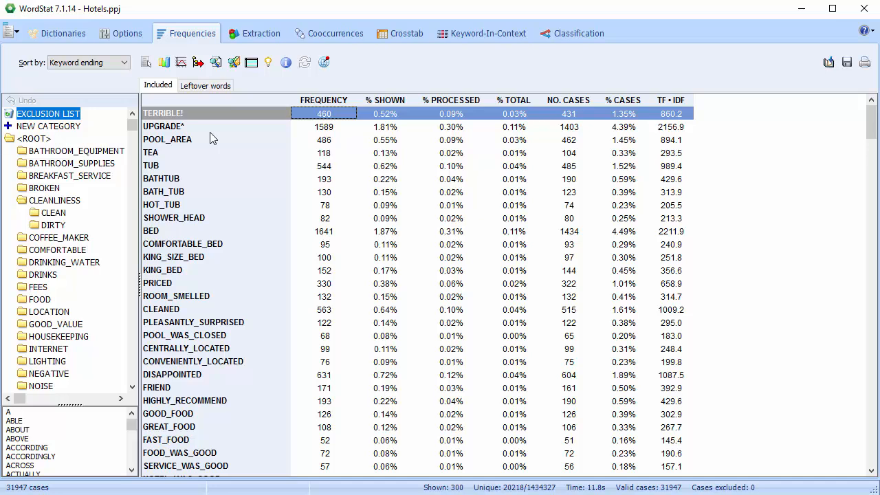
left_click(126, 64)
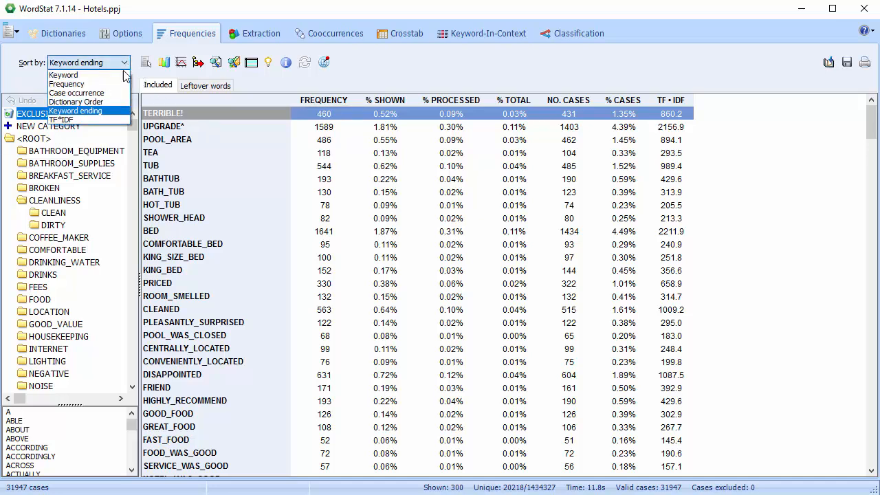
left_click(117, 121)
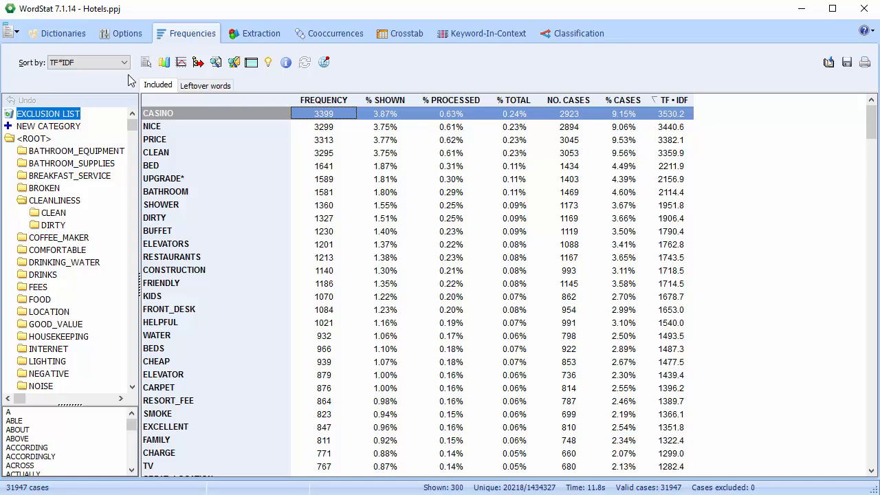
- Preview adding the leftover word ROOM to the HOUSEKEEPING category of the categorization dictionary, closing without adding it
left_click(197, 88)
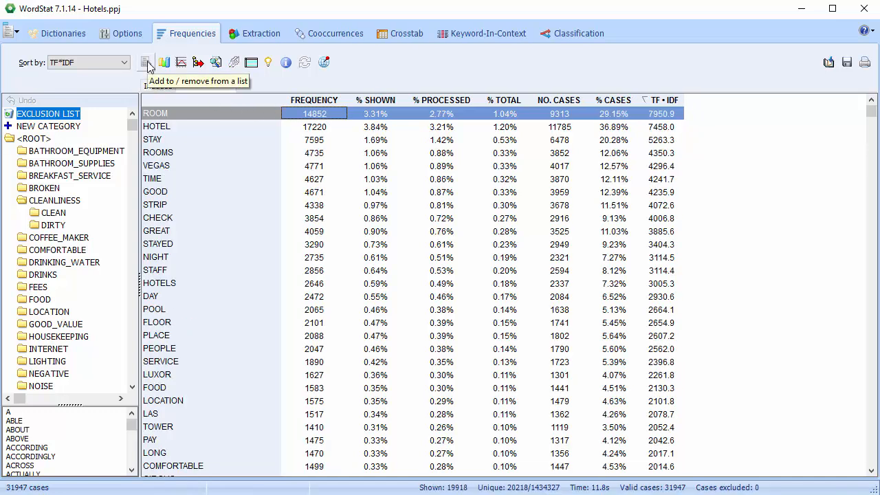
left_click(146, 64)
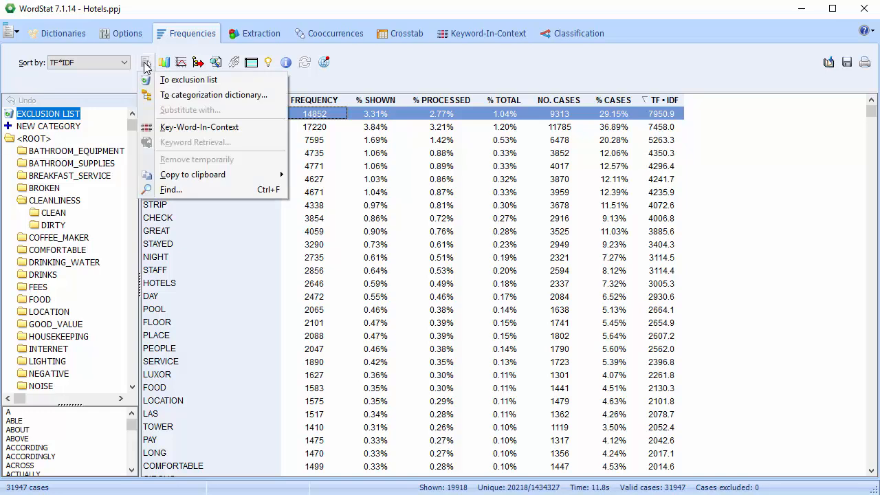
left_click(162, 94)
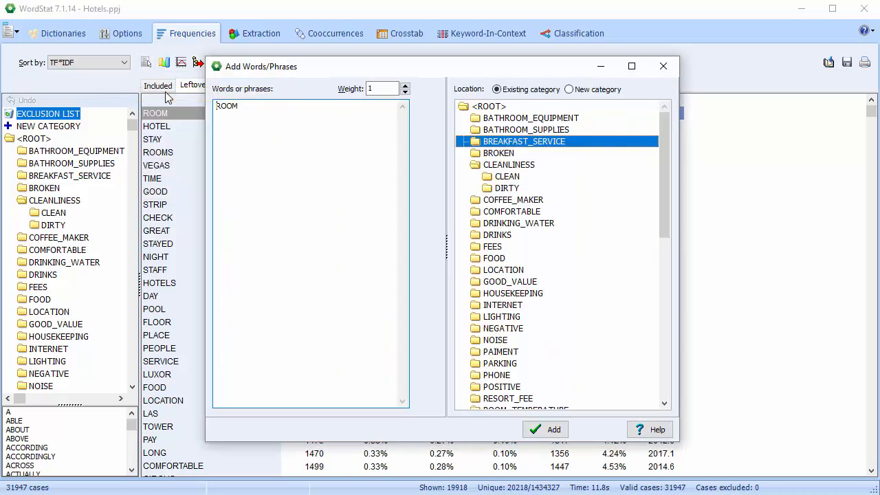
left_click(481, 296)
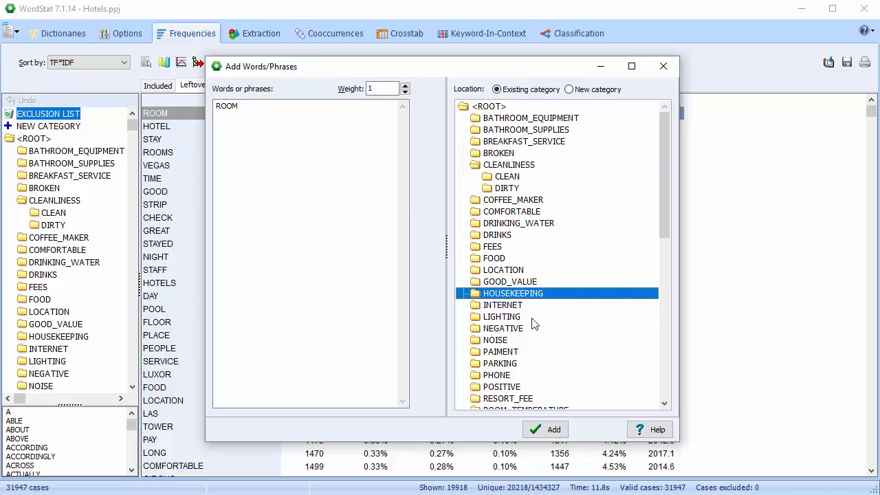
left_click(664, 66)
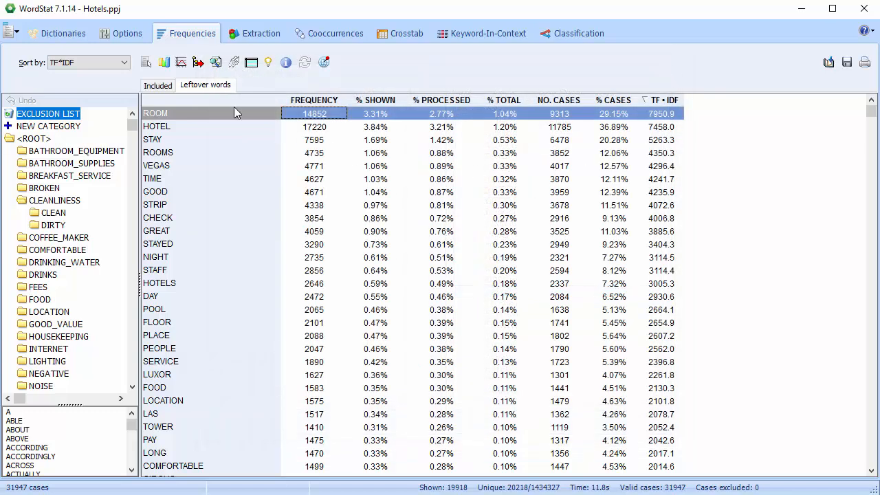
- Examine the leftover word ROOM in a Keyword-in-Context list, then close the list
left_click(145, 63)
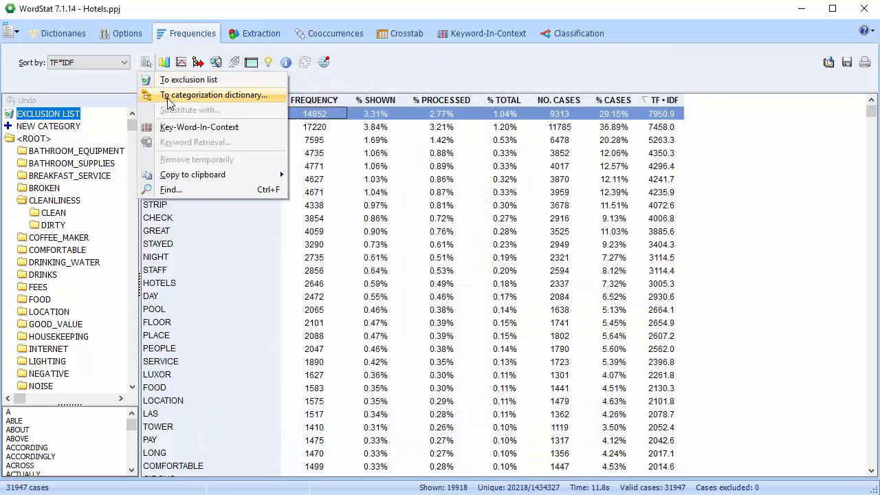
left_click(176, 127)
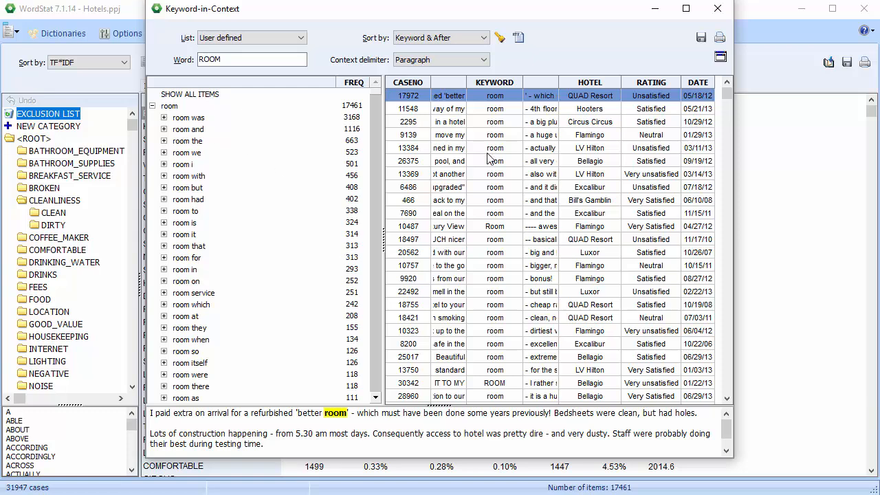
left_click(717, 8)
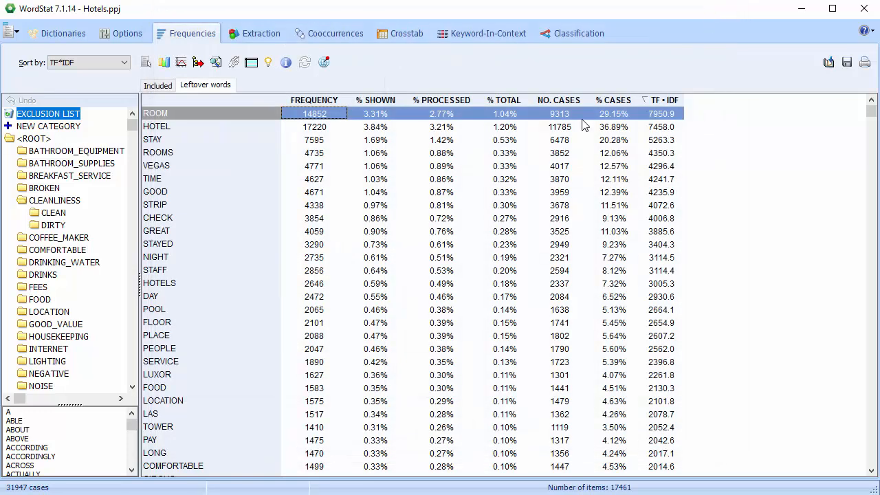
left_click(146, 62)
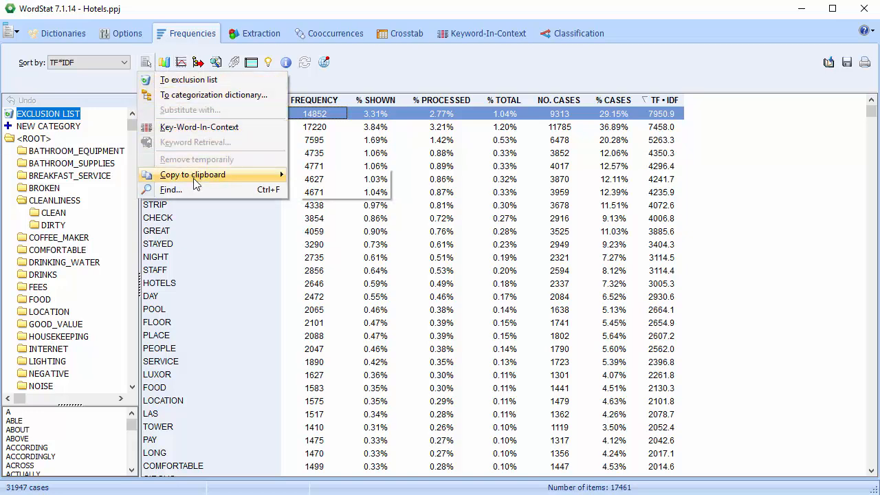
mouse_move(195, 179)
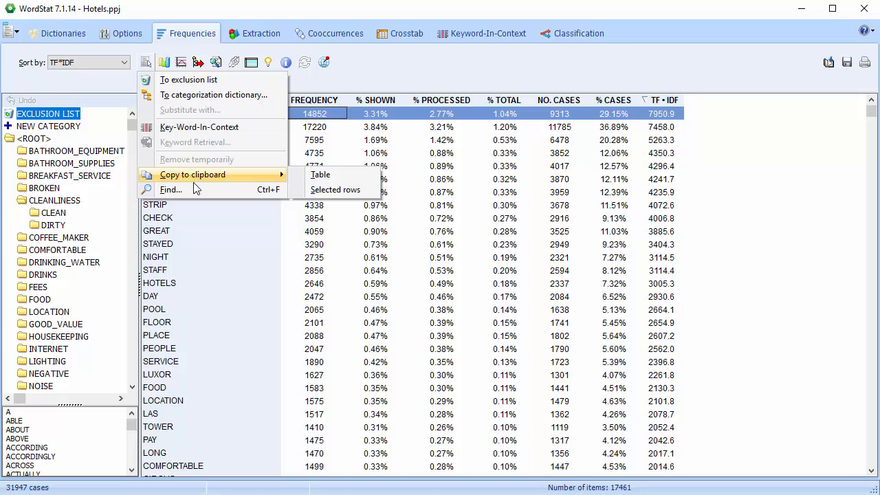
left_click(184, 191)
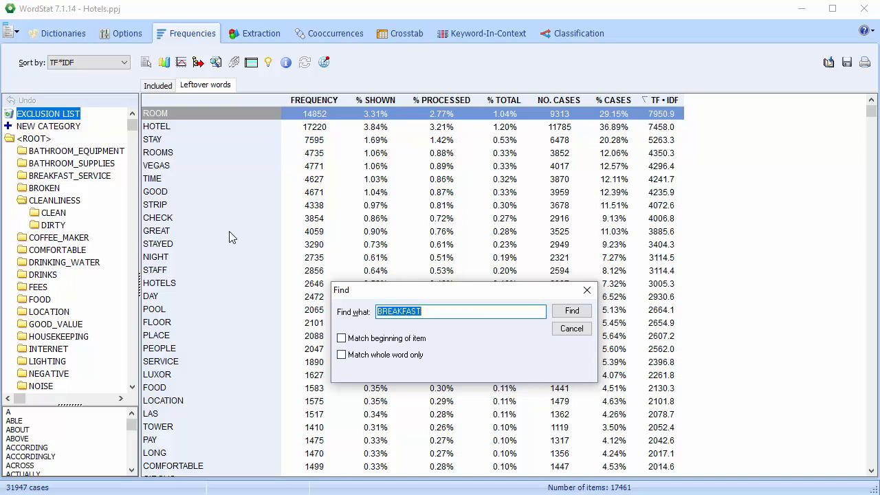
left_click(589, 292)
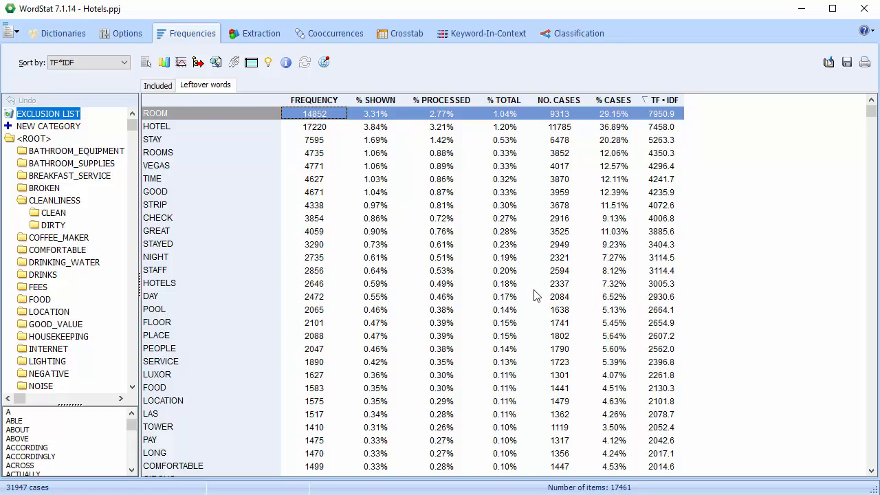
- Chart the frequencies of the included words from CASINO through UPGRADE* as a vertical bar chart
left_click(157, 86)
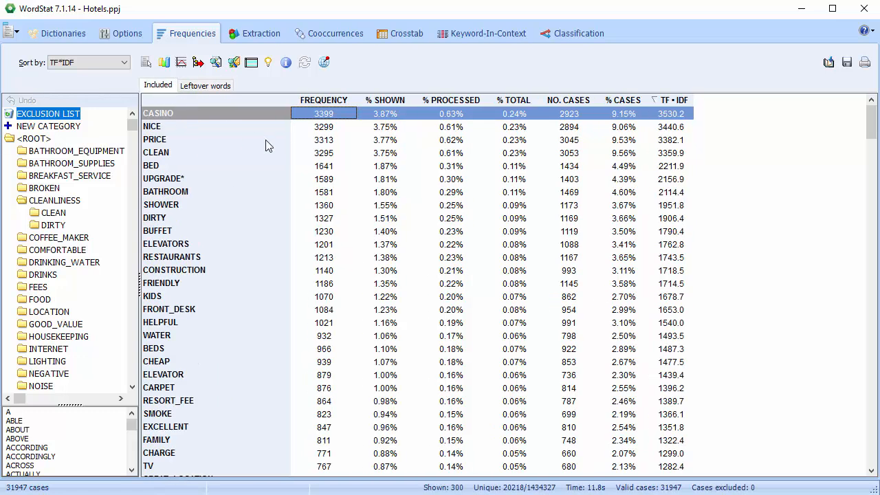
left_click(674, 180, "shift")
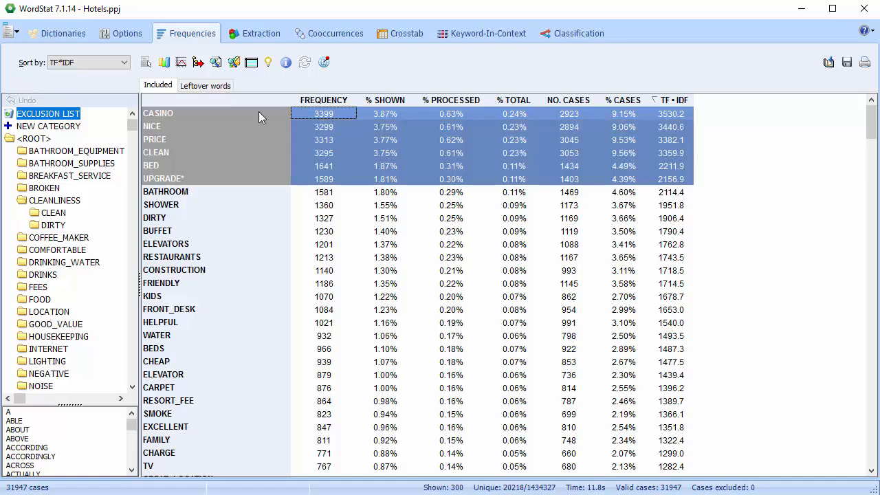
left_click(164, 64)
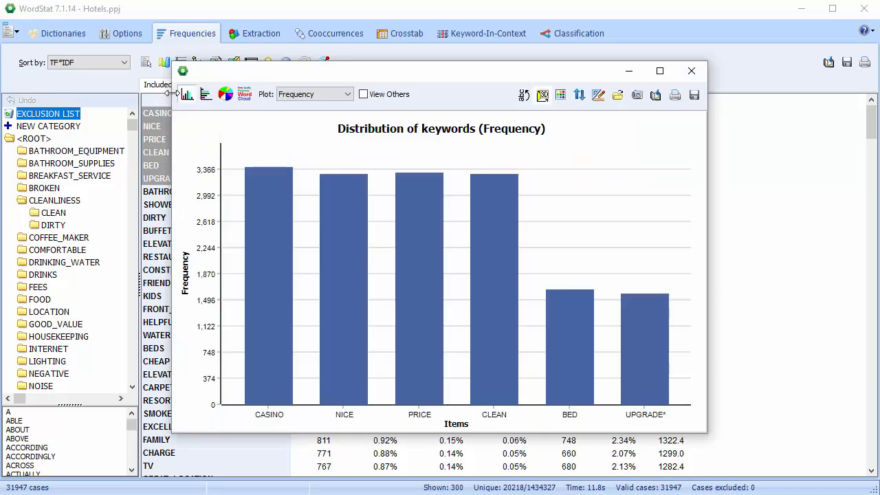
- View the keyword distribution as a horizontal bar chart and a pie chart, then close it and reselect only CASINO
left_click(203, 96)
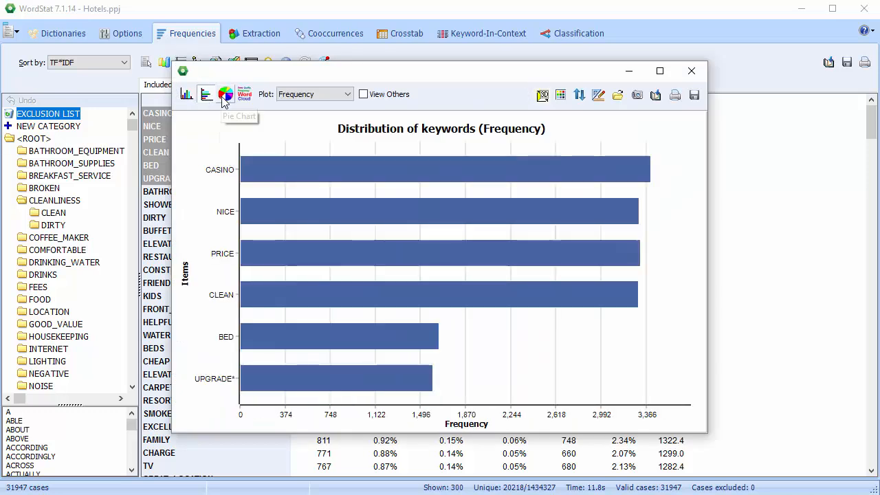
left_click(224, 100)
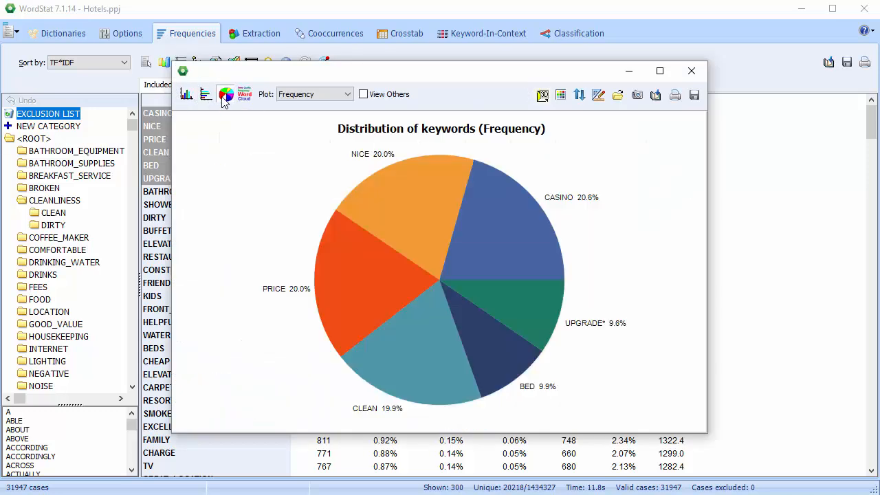
left_click(543, 96)
left_click(692, 70)
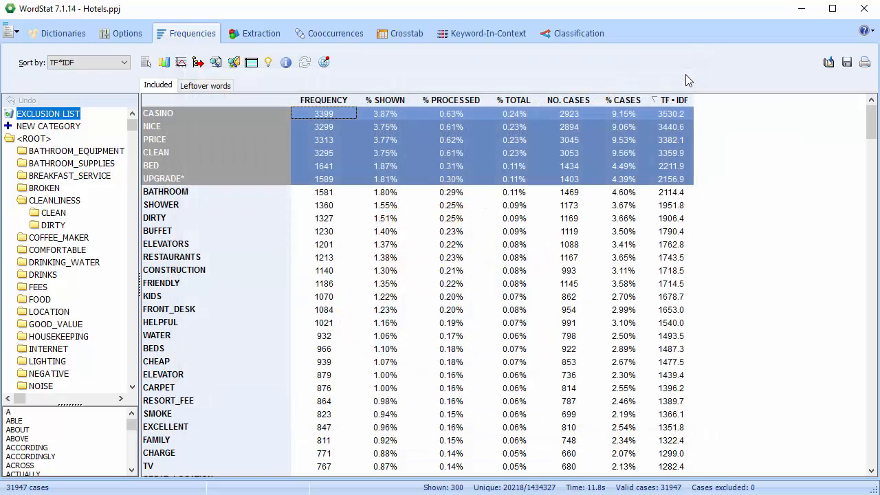
left_click(689, 115)
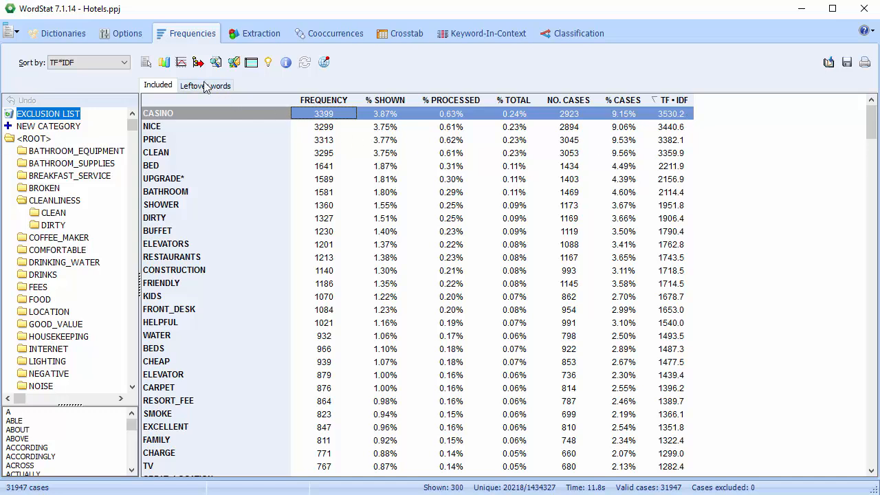
left_click(181, 63)
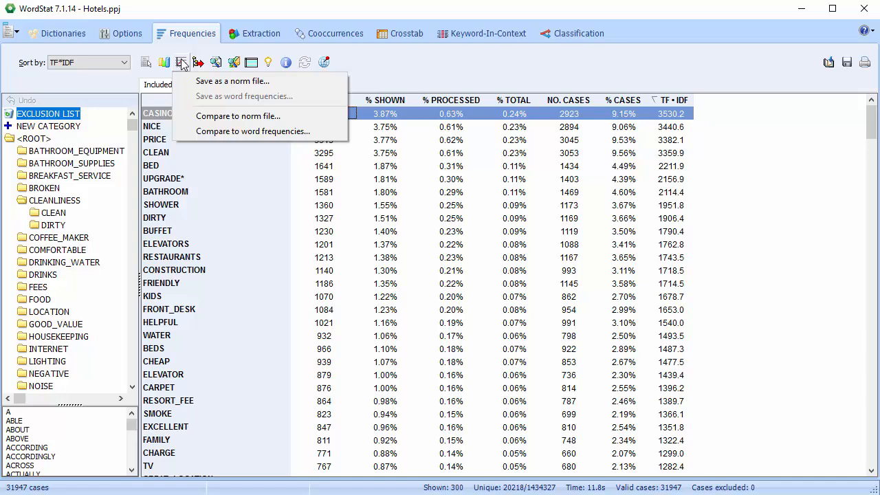
left_click(198, 63)
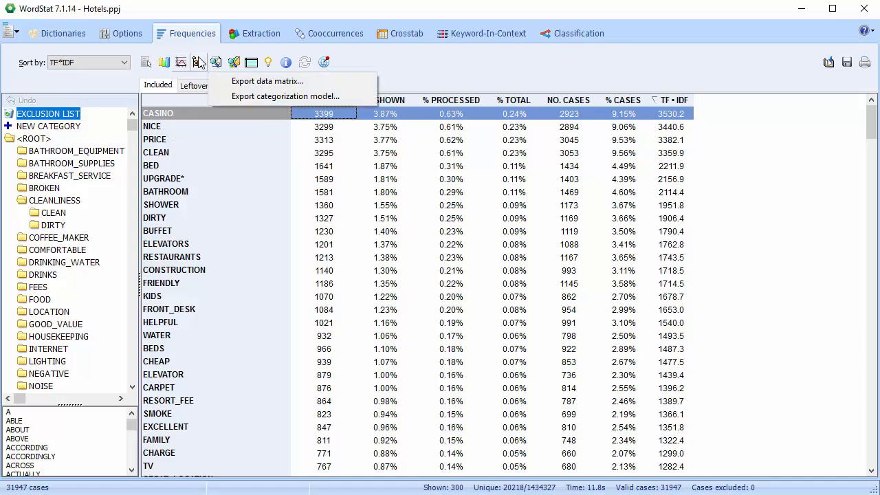
- Retrieve the paragraphs that include at least 1 of the selected keywords, with AIR_CONDITIONER as the keyword
left_click(198, 63)
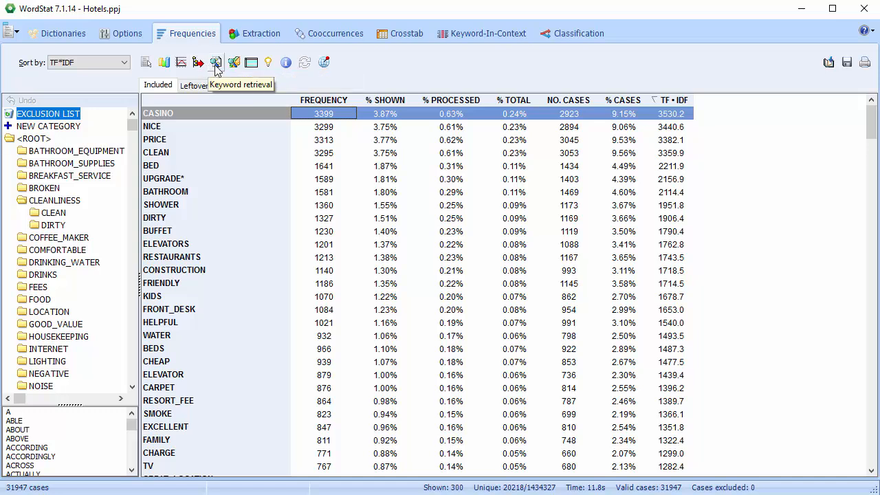
left_click(215, 65)
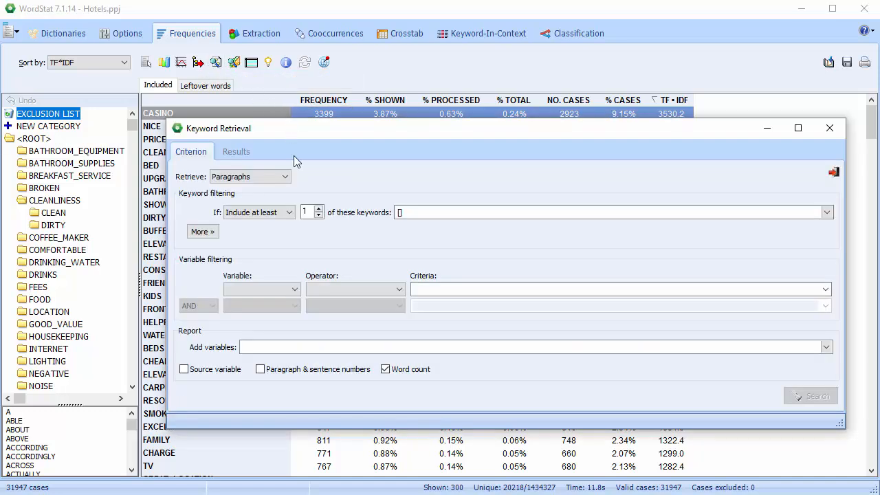
left_click(285, 178)
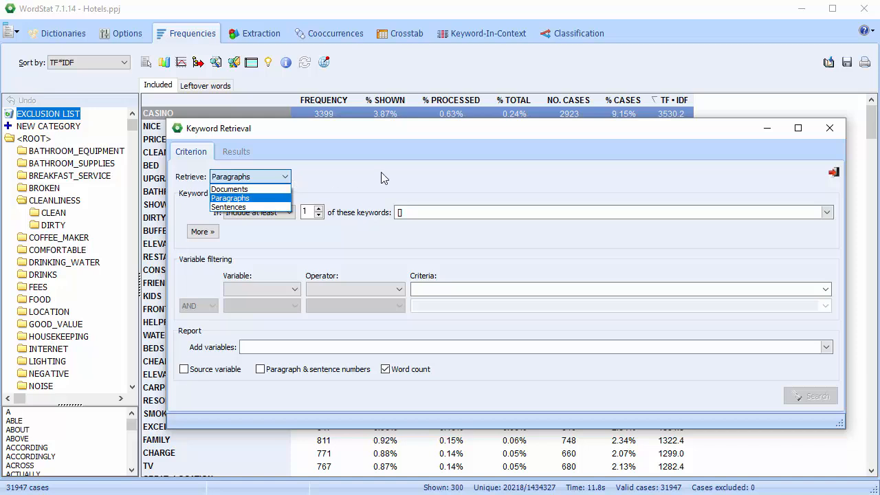
left_click(826, 213)
left_click(826, 212)
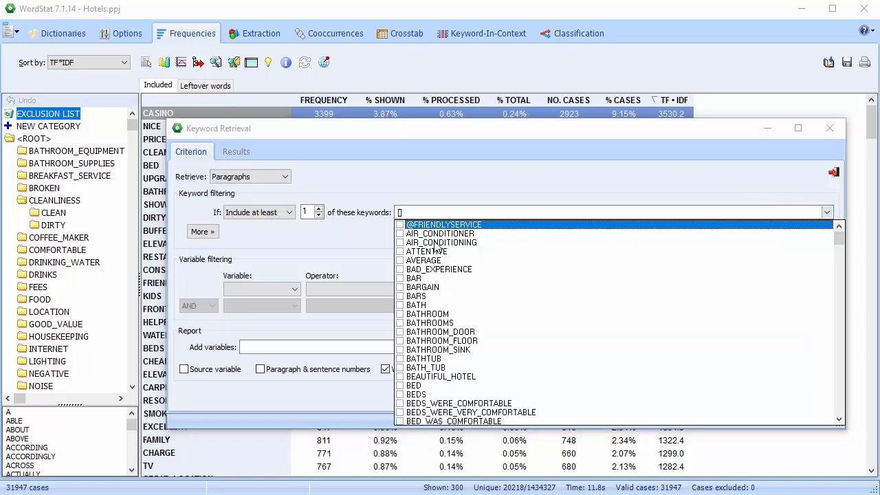
left_click(401, 234)
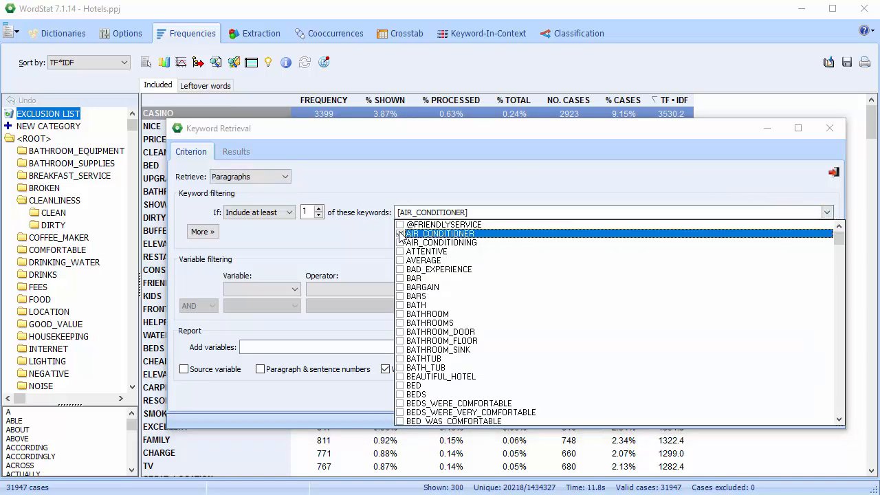
left_click(827, 213)
left_click(818, 397)
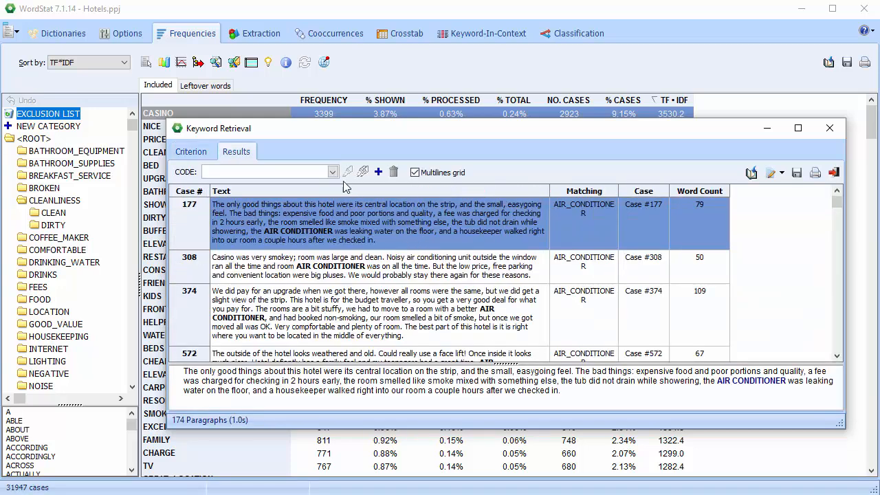
- Pick the Noise code for the retrieved AIR_CONDITIONER paragraphs and close the keyword retrieval without applying it
left_click(333, 172)
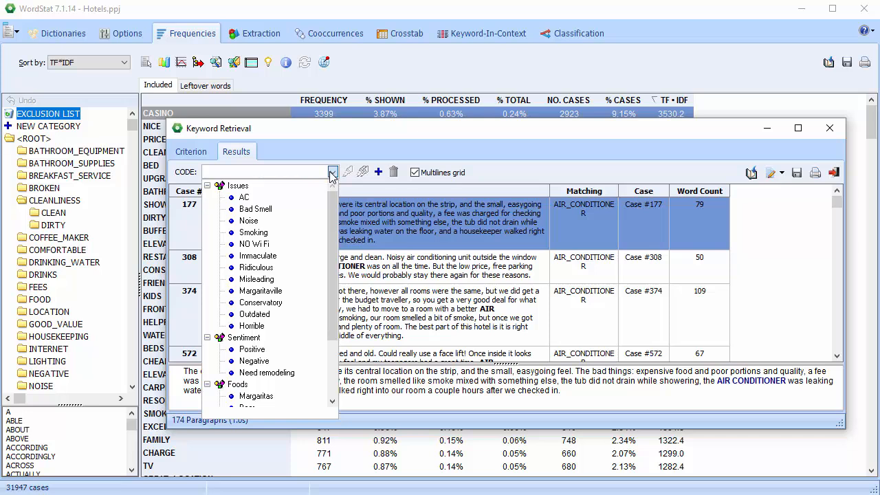
left_click(250, 223)
left_click(251, 223)
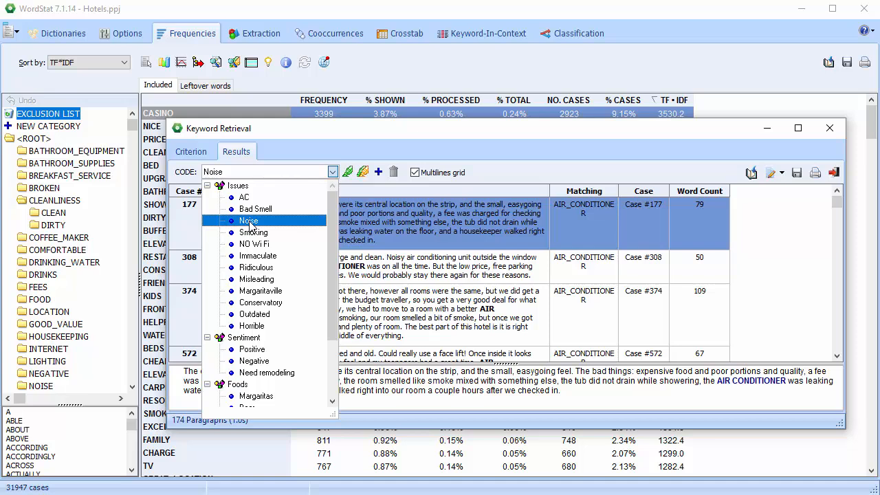
left_click(837, 134)
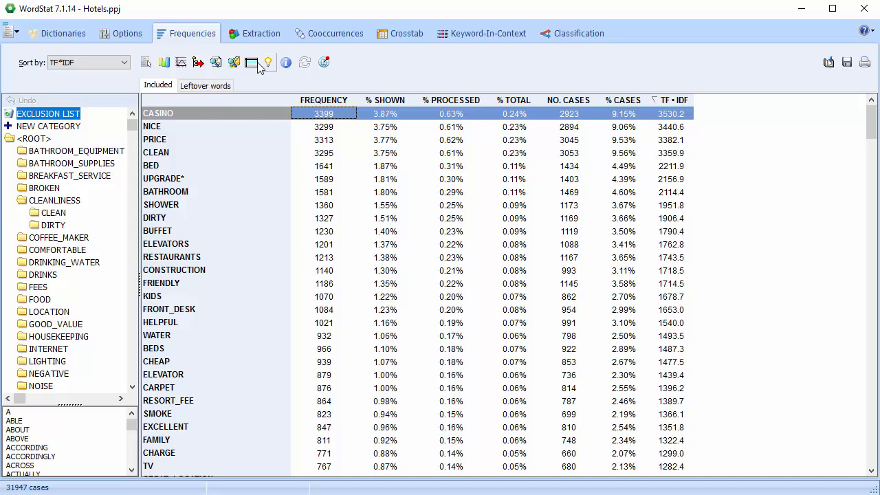
- Open and cancel automatic paragraph coding by content categories, and turn the frequency table's guidelines on and off
left_click(233, 62)
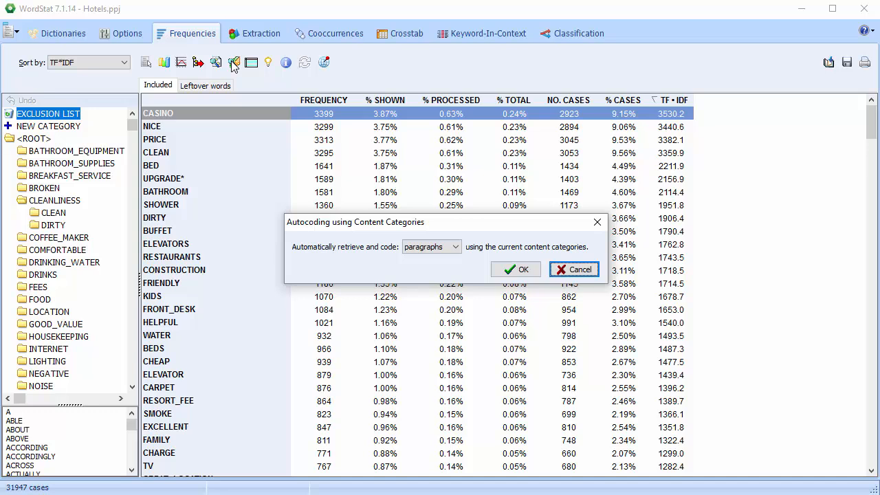
left_click(581, 270)
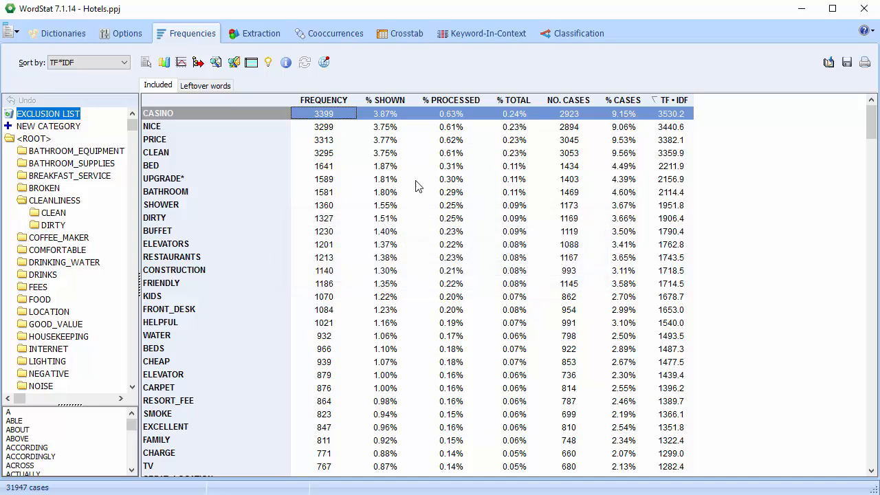
left_click(252, 63)
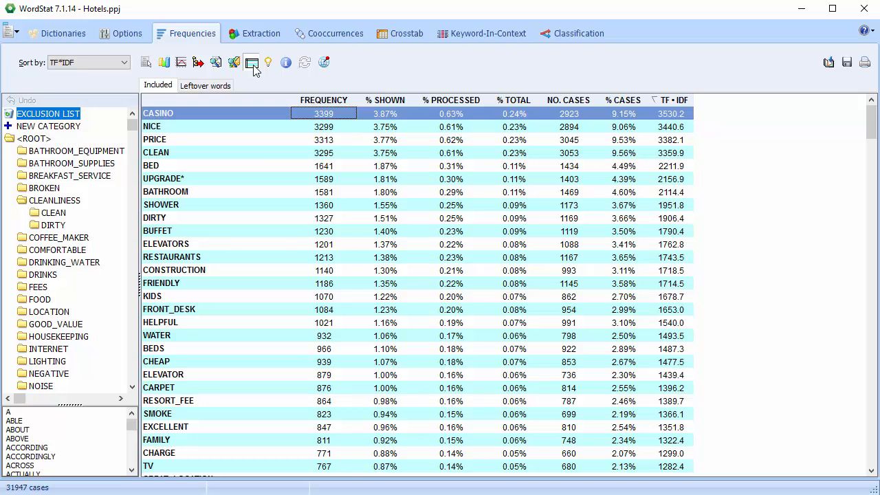
left_click(253, 64)
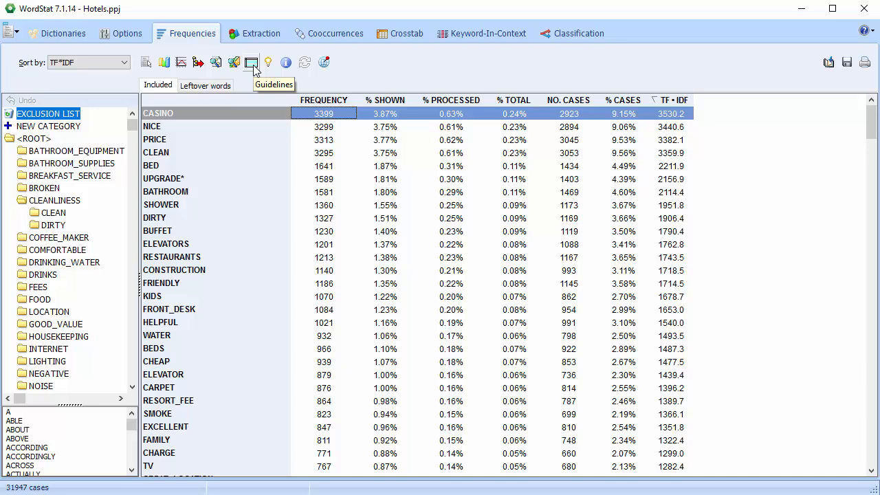
- Display the word suggestions for CASINO and extend them with the More option
left_click(268, 63)
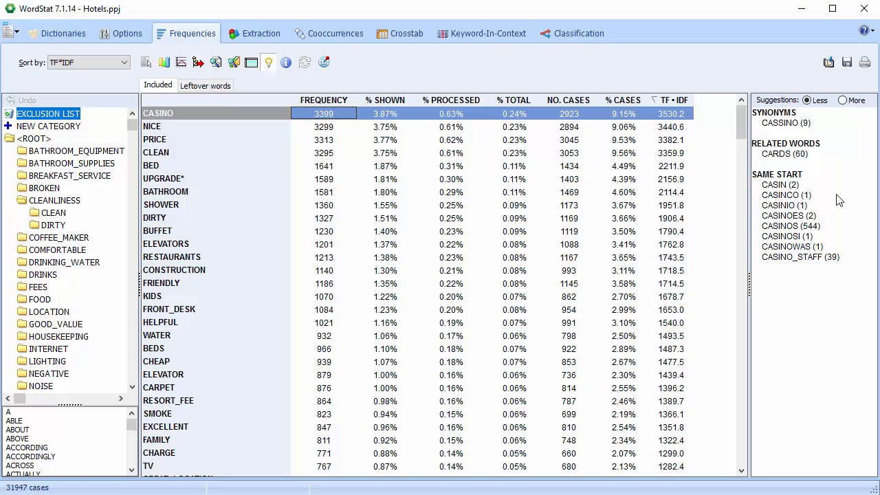
left_click(843, 100)
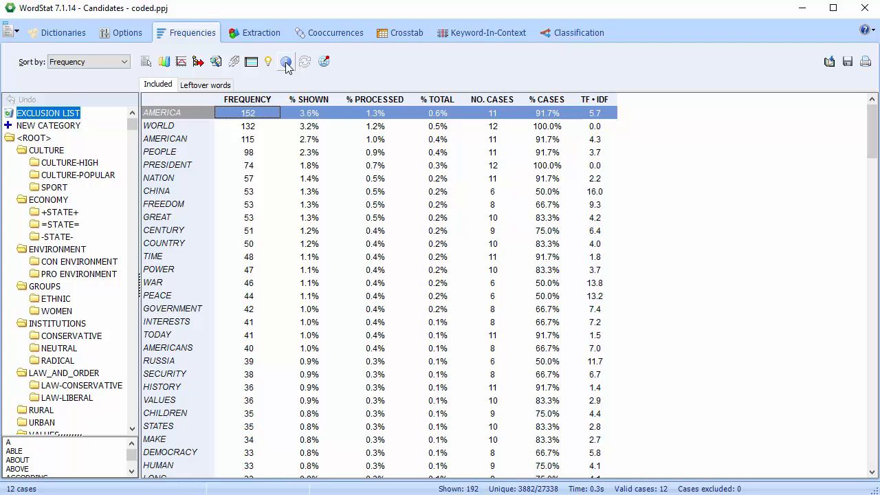
- Review the collection, performance and word coverage statistics of the Candidates project, and close them
left_click(285, 63)
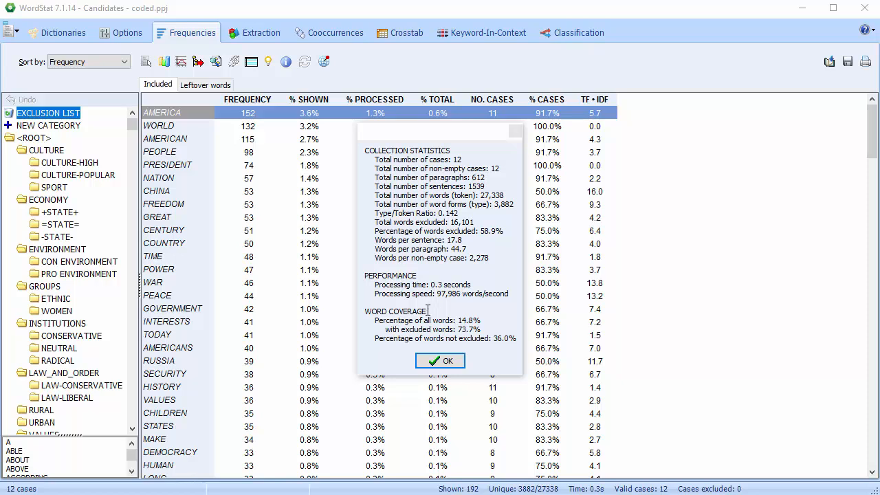
left_click(443, 363)
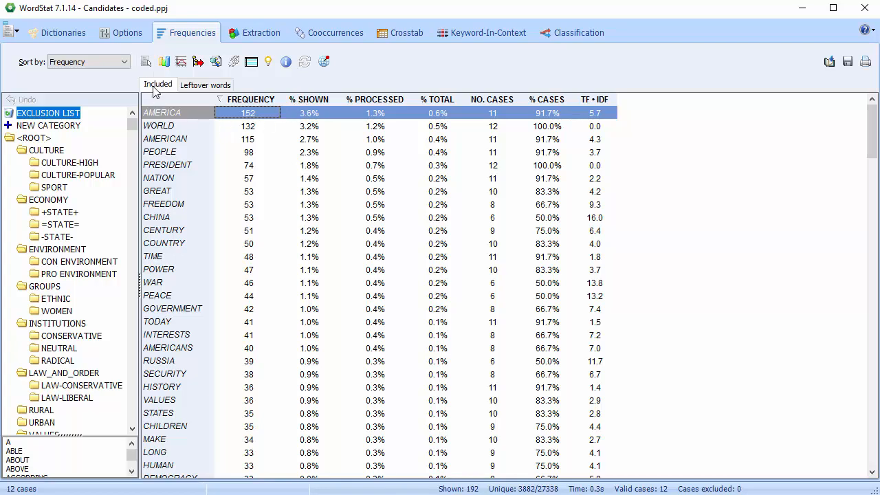
- Move the word AMERICA to the exclusion list and refresh the frequency analysis
left_click(145, 63)
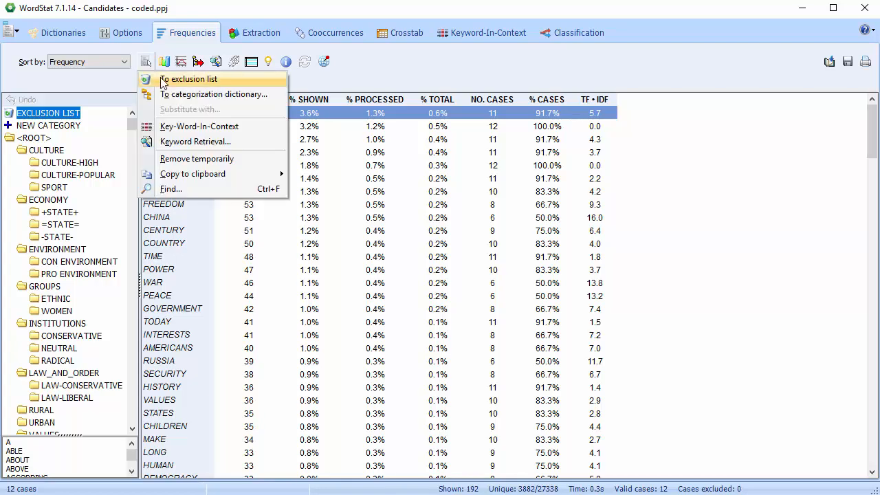
left_click(161, 80)
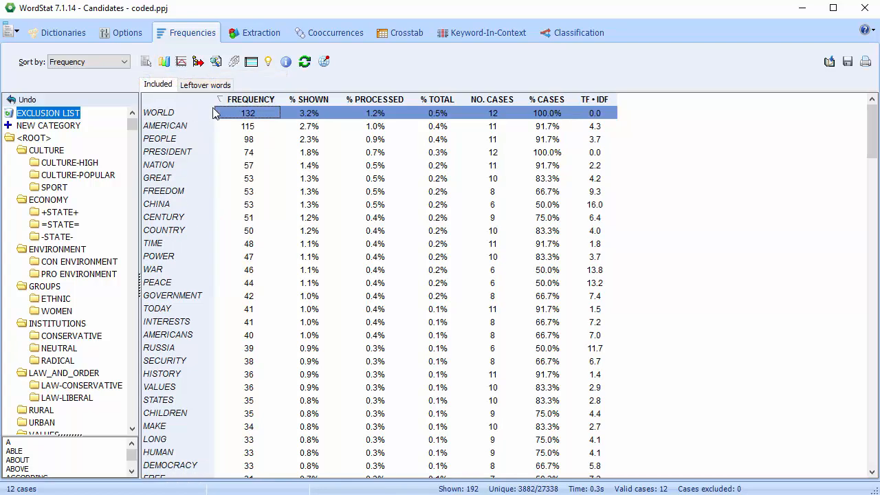
left_click(305, 63)
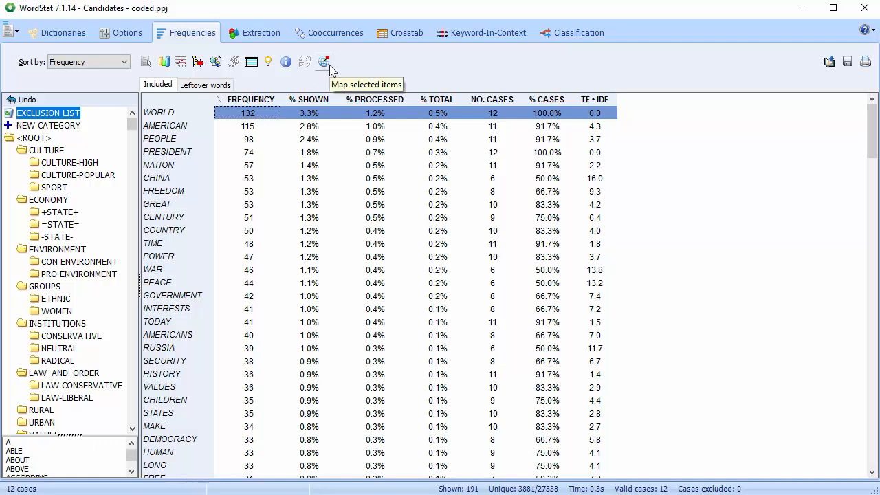
- Map the topic CHINA by latitude and longitude over the USA-states shapefile, read the Tennessee marker's text, and close the map
left_click(329, 66)
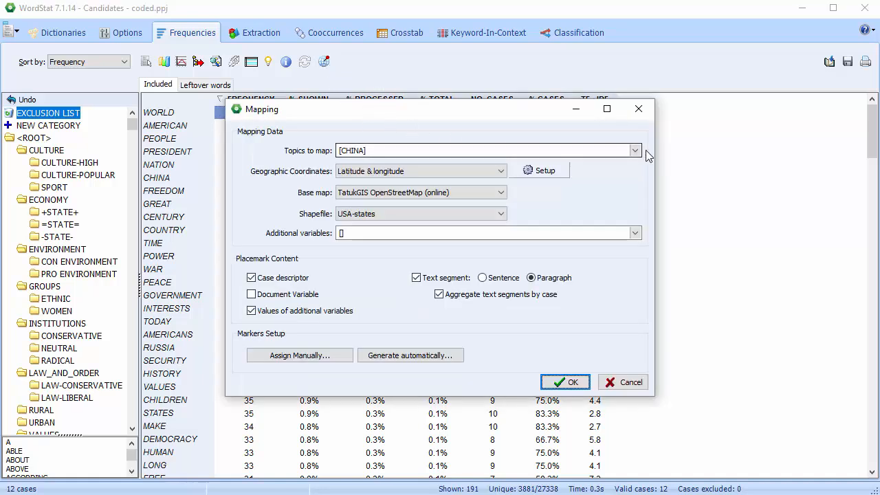
left_click(636, 151)
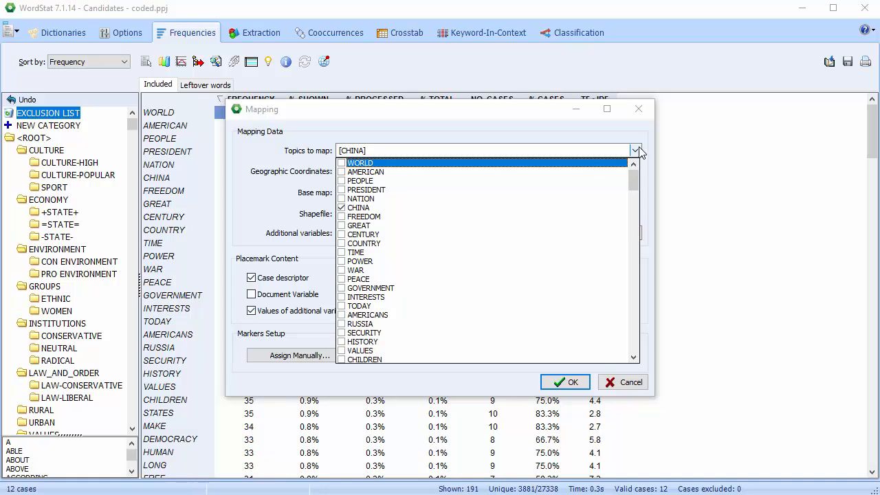
left_click(637, 150)
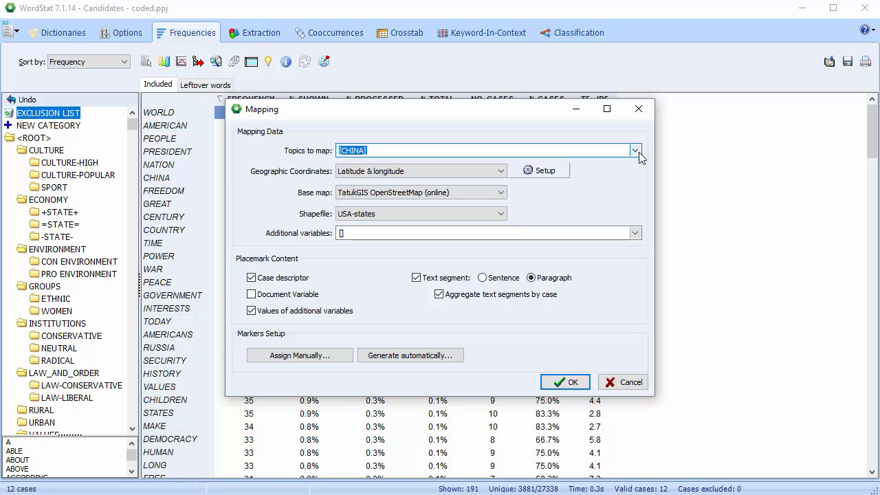
left_click(502, 173)
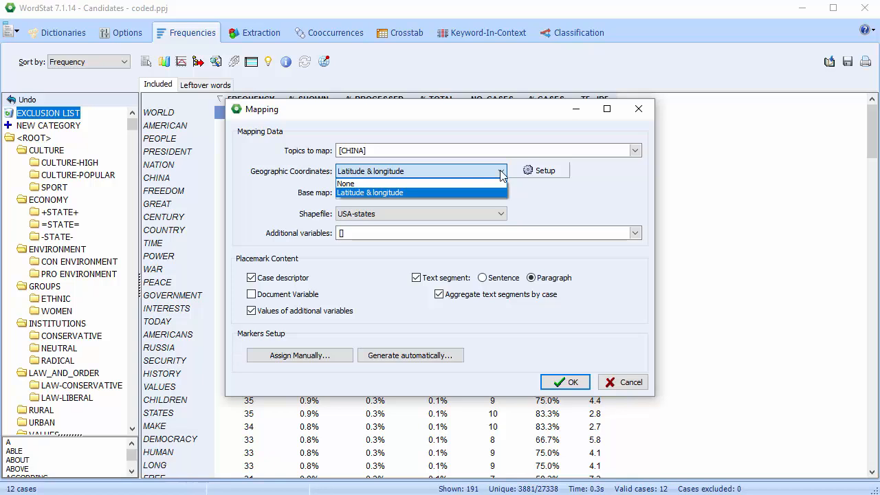
left_click(502, 173)
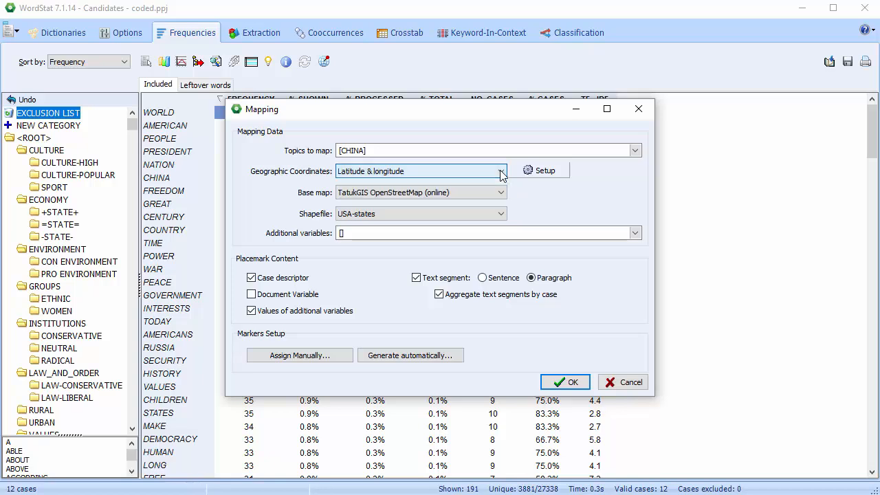
left_click(565, 382)
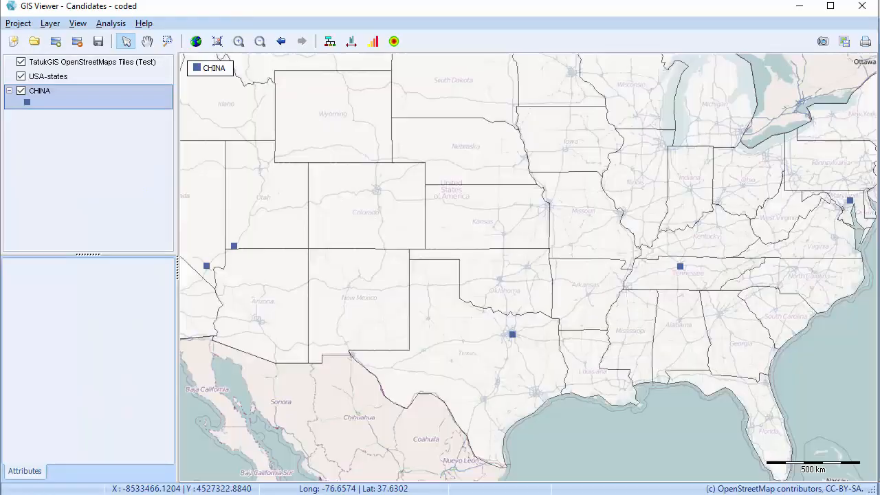
left_click(681, 268)
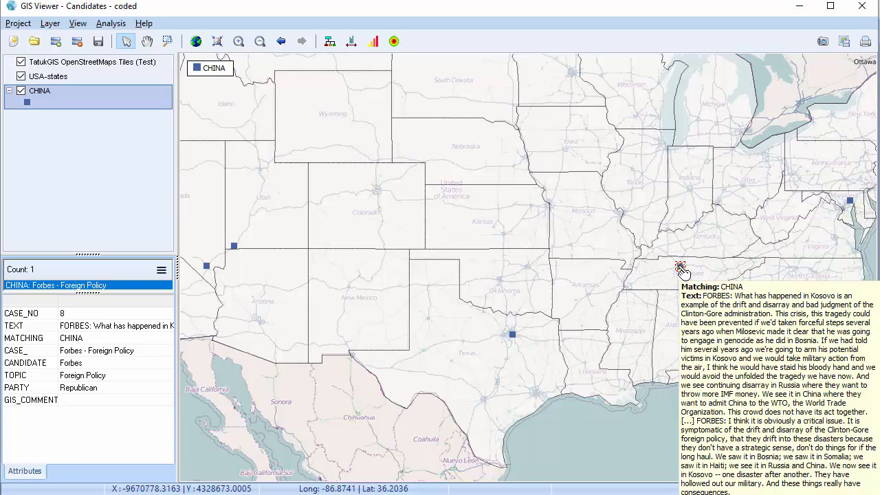
left_click(862, 7)
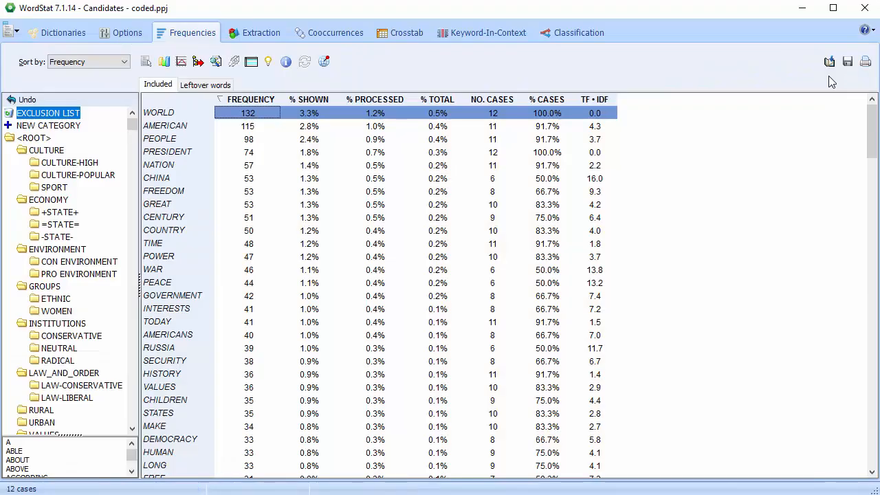